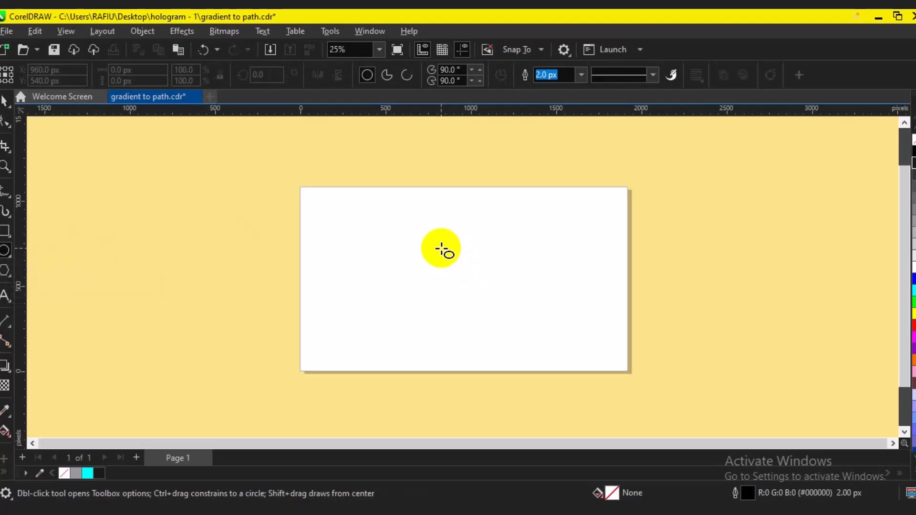
Draw a circle about 584 px in diameter on the page and fill it with blue
{"action": "left_click_drag", "start_coordinate": [429, 244], "coordinate": [531, 335]}
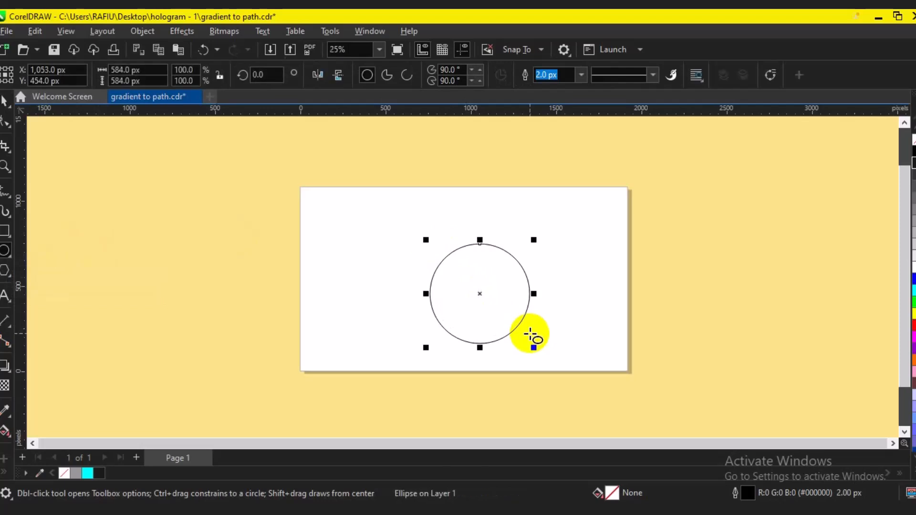
{"action": "left_click_drag", "start_coordinate": [661, 278], "coordinate": [879, 270]}
{"action": "left_click_drag", "start_coordinate": [806, 218], "coordinate": [899, 265]}
{"action": "left_click_drag", "start_coordinate": [818, 339], "coordinate": [900, 275]}
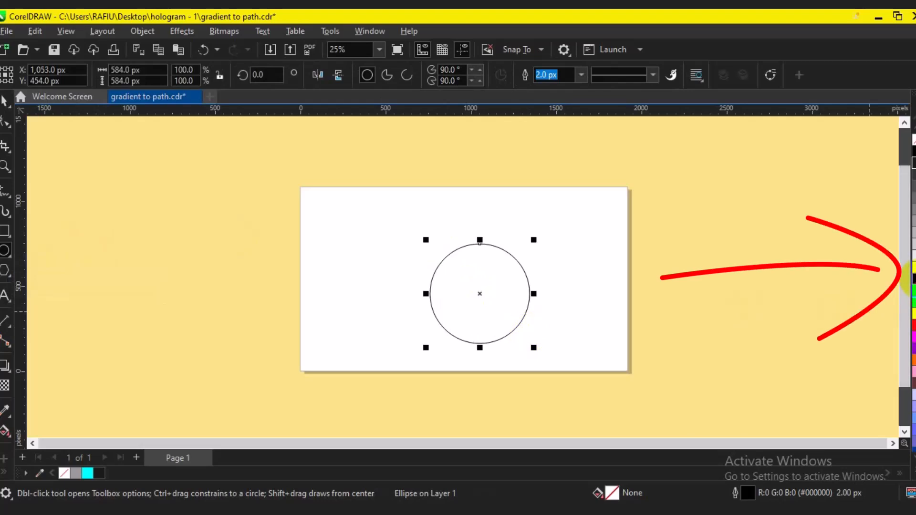
{"action": "left_click", "coordinate": [913, 289]}
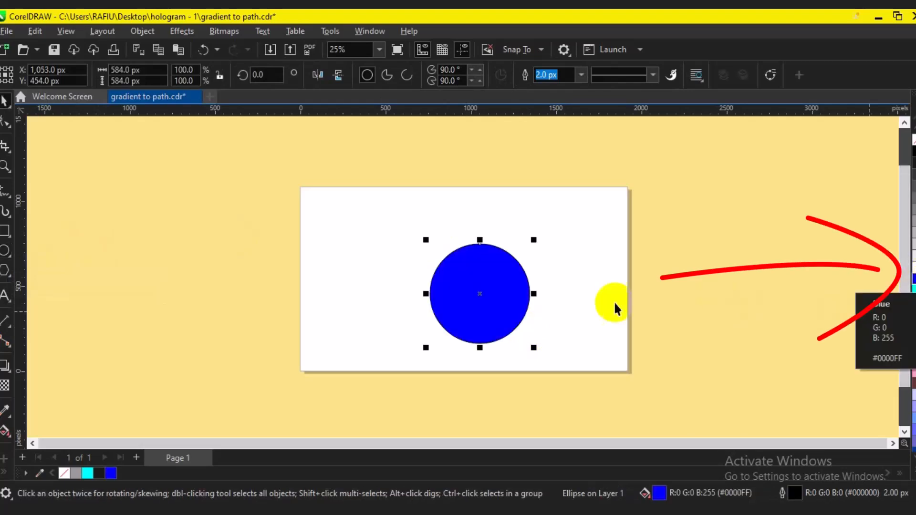
{"action": "left_click_drag", "start_coordinate": [431, 292], "coordinate": [494, 295]}
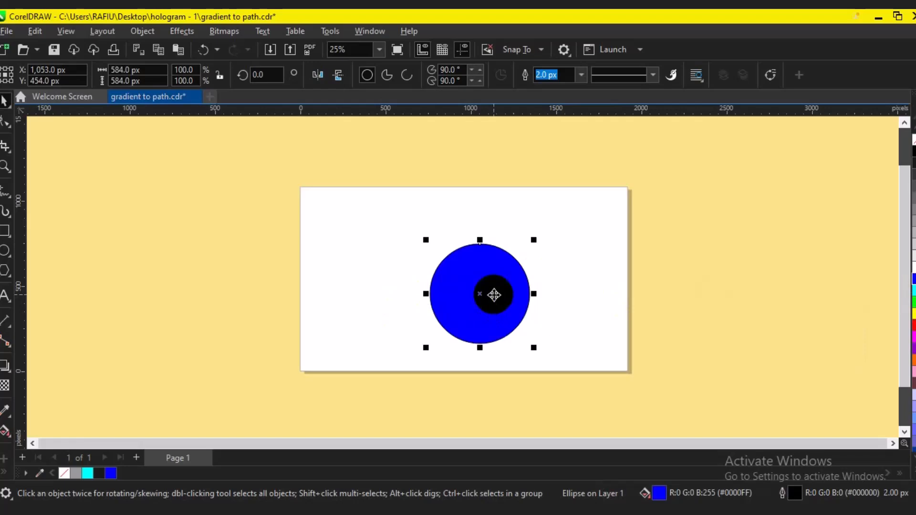
Crop the blue circle to its left half with a crop area about 384 px wide and 952 px high
{"action": "left_click", "coordinate": [8, 153]}
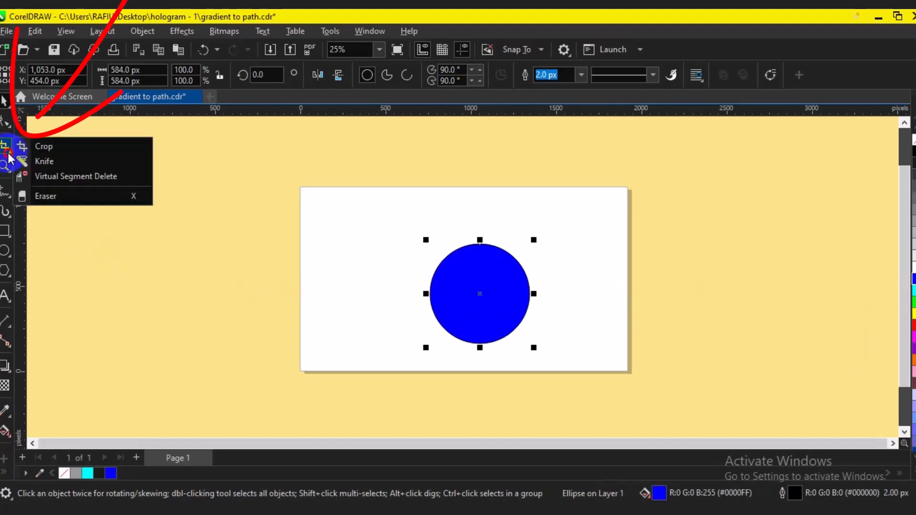
{"action": "left_click", "coordinate": [53, 148]}
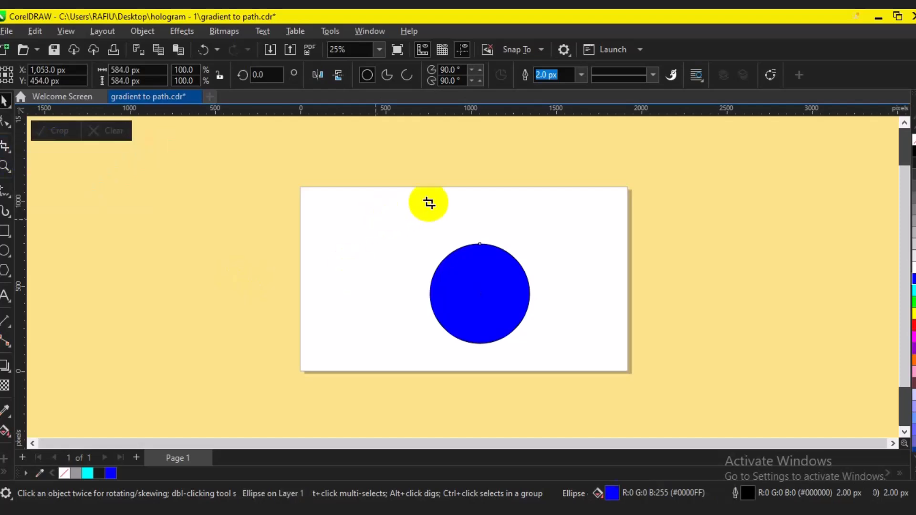
{"action": "left_click_drag", "start_coordinate": [414, 194], "coordinate": [480, 356]}
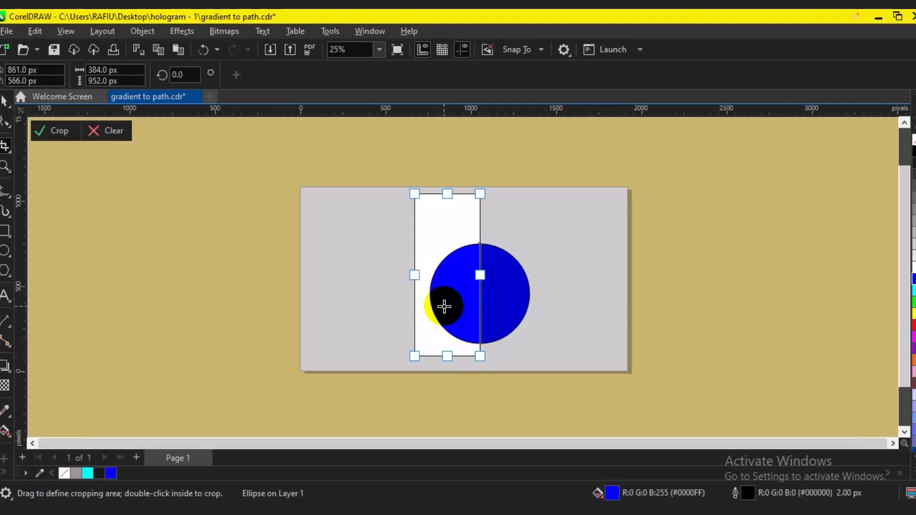
{"action": "left_click", "coordinate": [59, 134]}
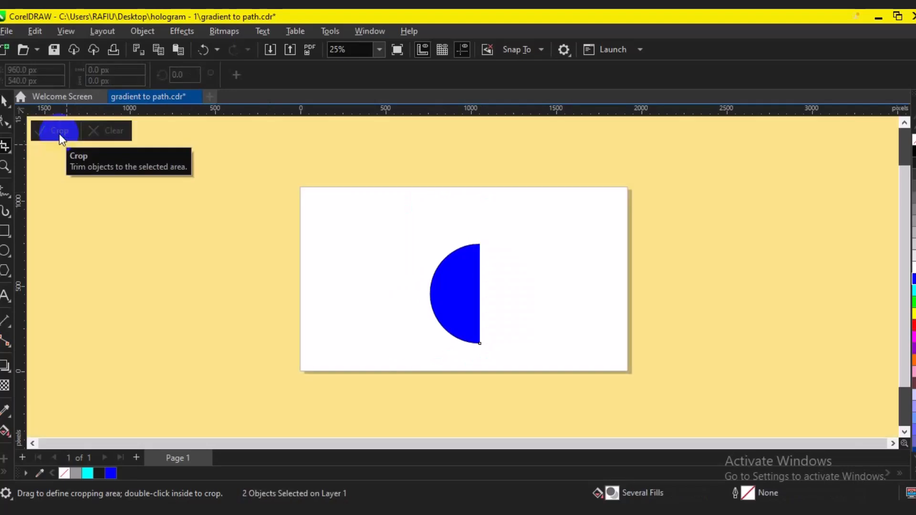
Replace the blue half circle with an unfilled square about 700 px wide, centred on the page
{"action": "left_click", "coordinate": [5, 106]}
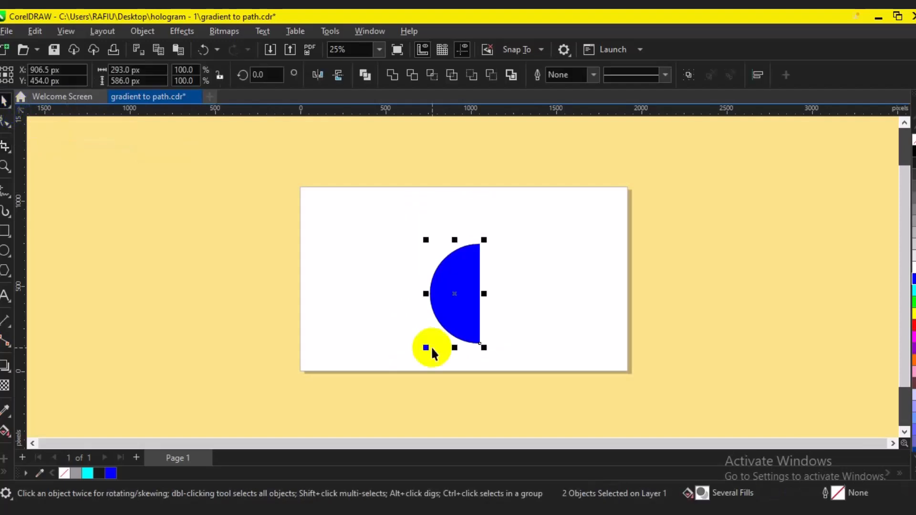
{"action": "key", "text": "Delete"}
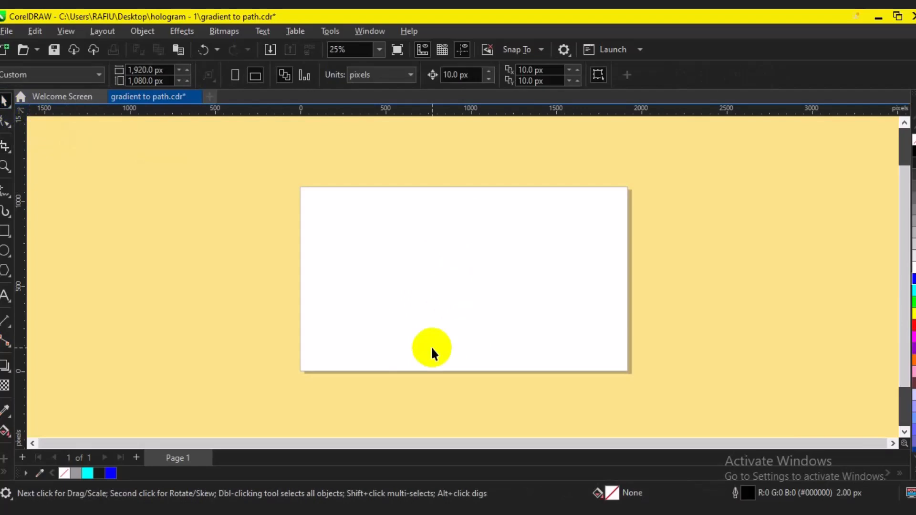
{"action": "left_click", "coordinate": [6, 232]}
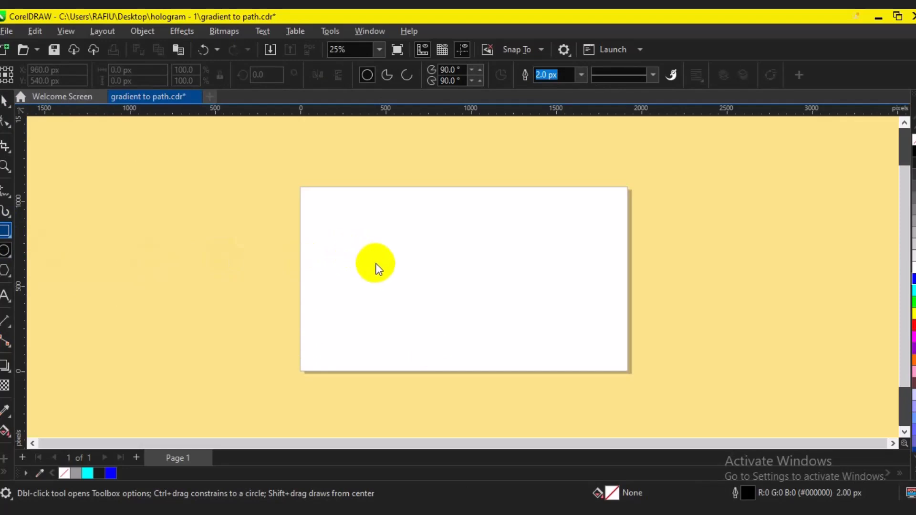
{"action": "key", "text": "F6"}
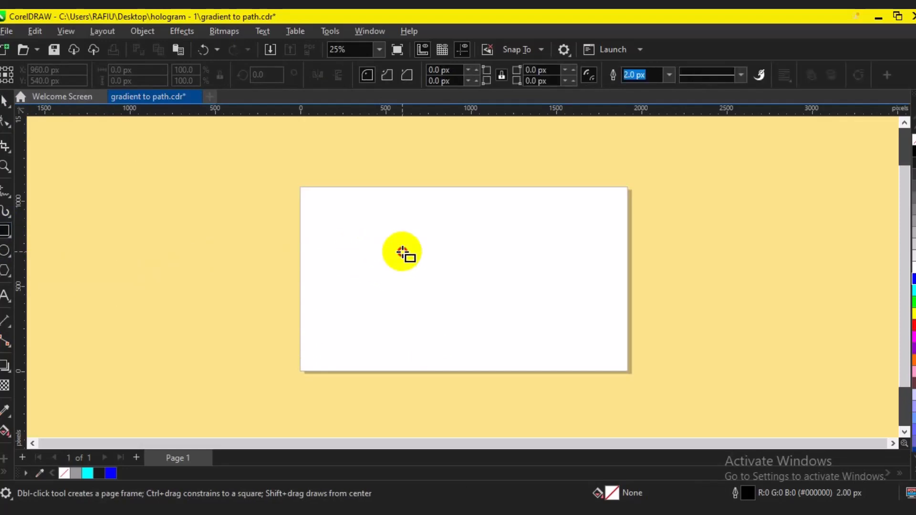
{"action": "left_click", "coordinate": [522, 344]}
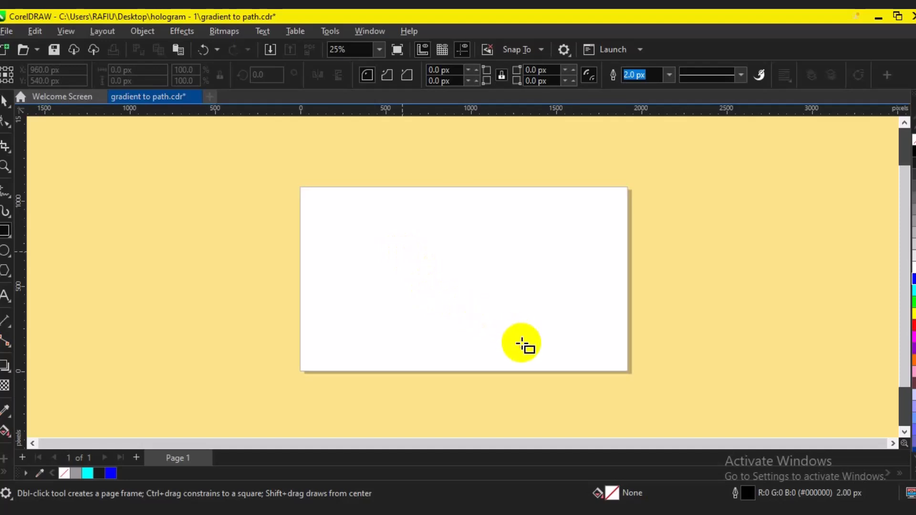
{"action": "left_click_drag", "start_coordinate": [402, 252], "coordinate": [522, 343]}
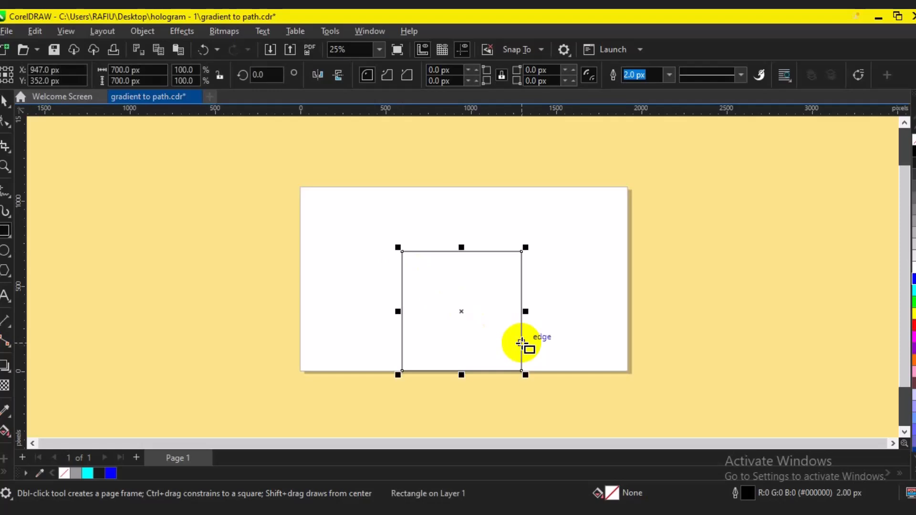
{"action": "key", "text": "p"}
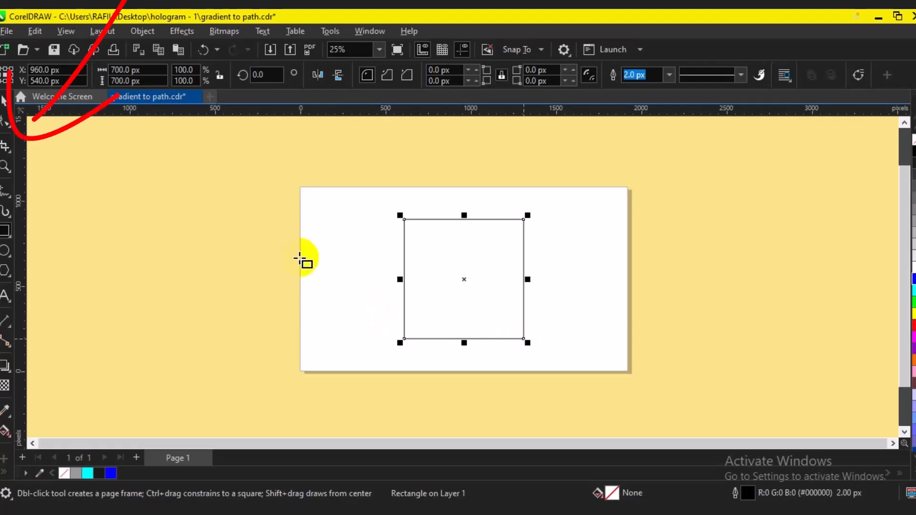
{"action": "left_click", "coordinate": [3, 153]}
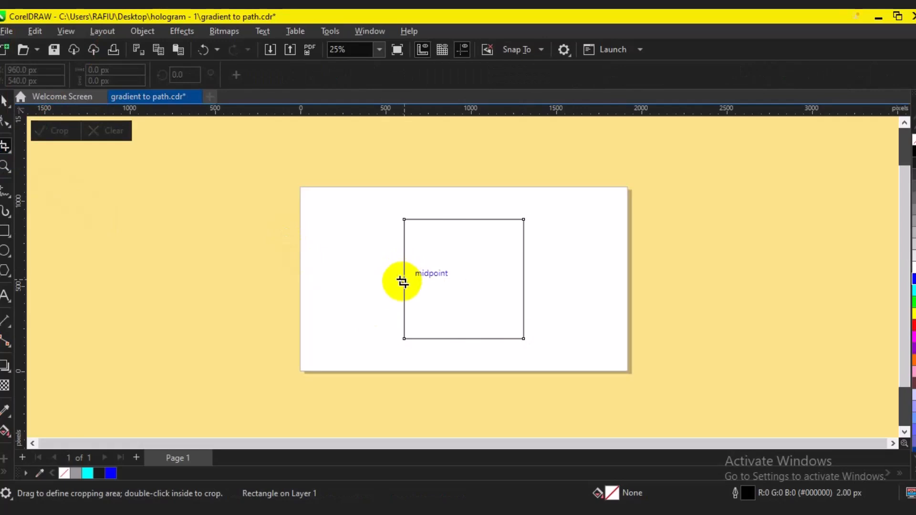
{"action": "left_click_drag", "start_coordinate": [392, 282], "coordinate": [560, 358]}
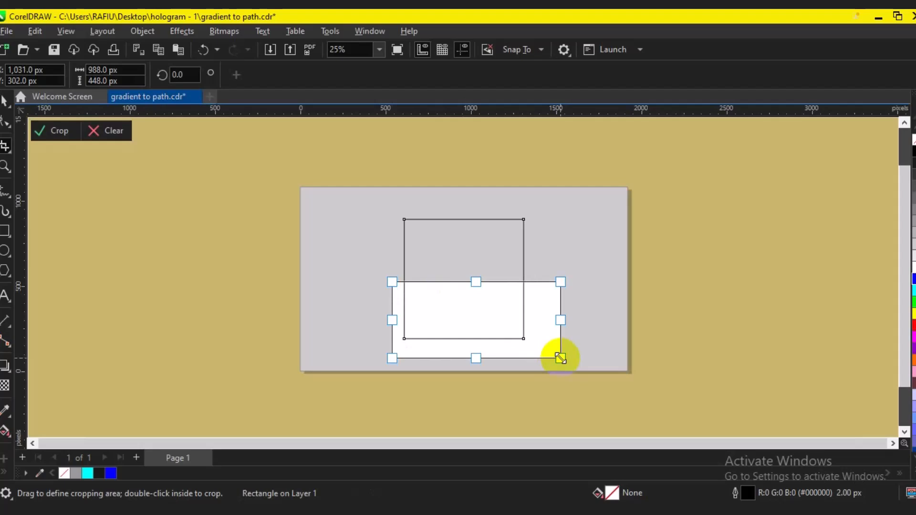
{"action": "left_click", "coordinate": [114, 131]}
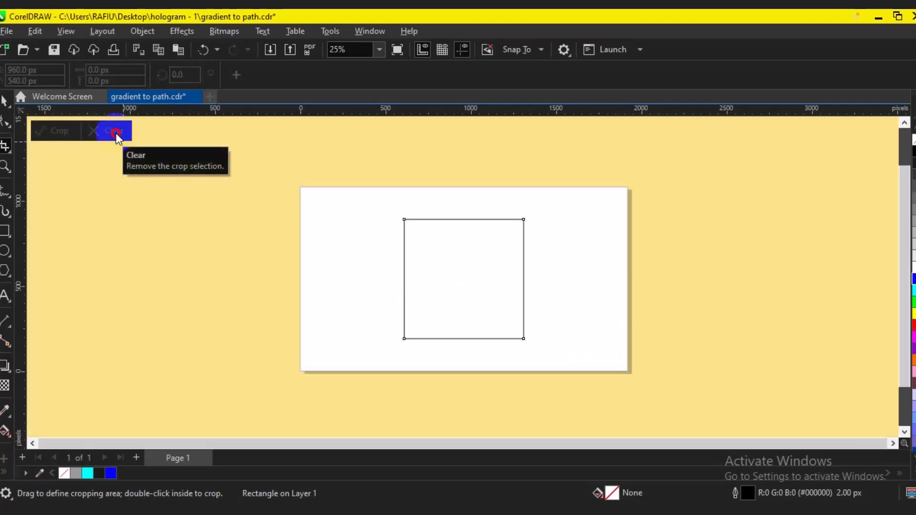
Crop the square to roughly its left half and give the remaining curve a blue outline
{"action": "left_click_drag", "start_coordinate": [137, 185], "coordinate": [468, 382]}
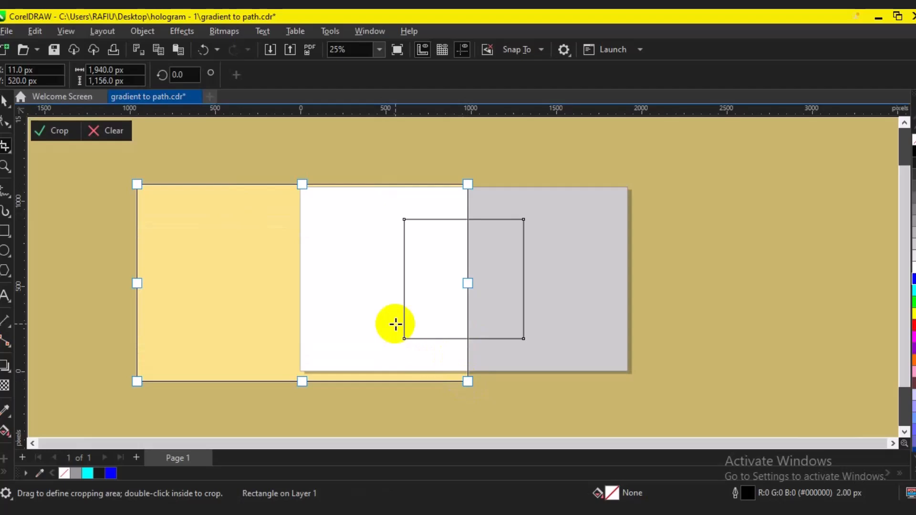
{"action": "double_click", "coordinate": [423, 262]}
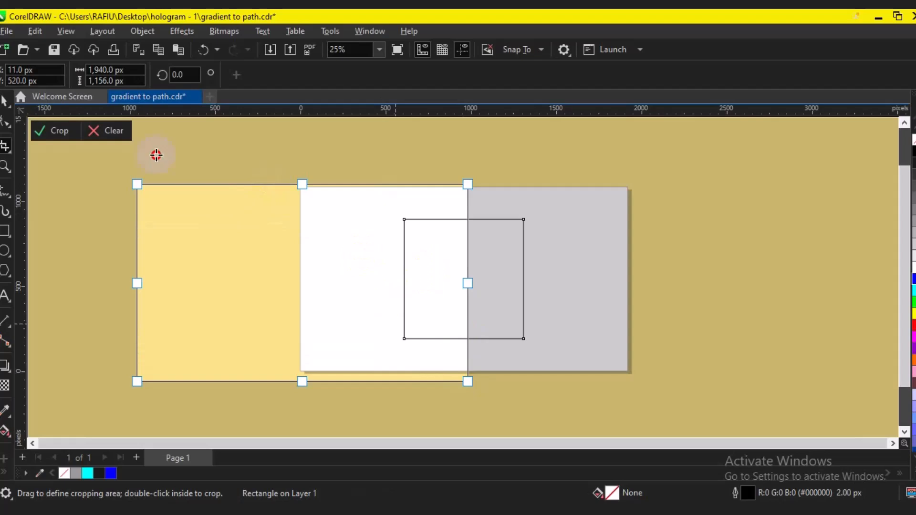
{"action": "left_click", "coordinate": [58, 136]}
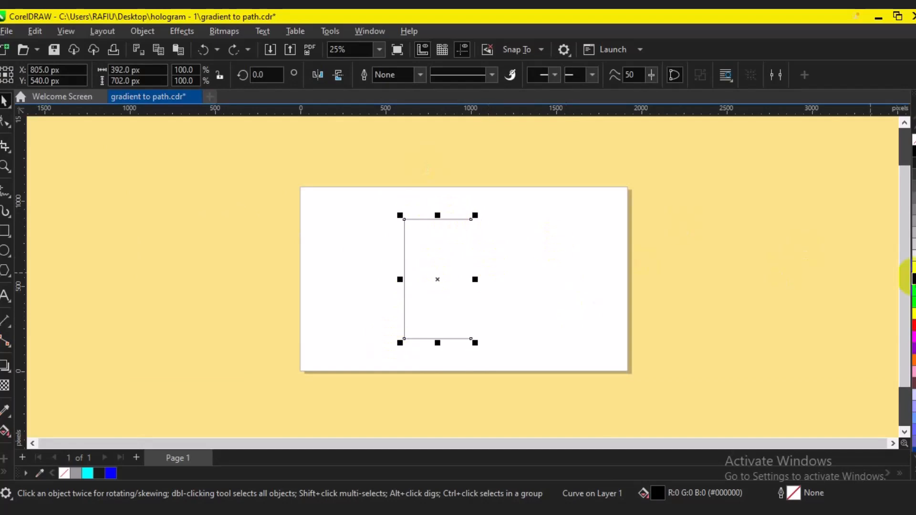
{"action": "right_click", "coordinate": [912, 279]}
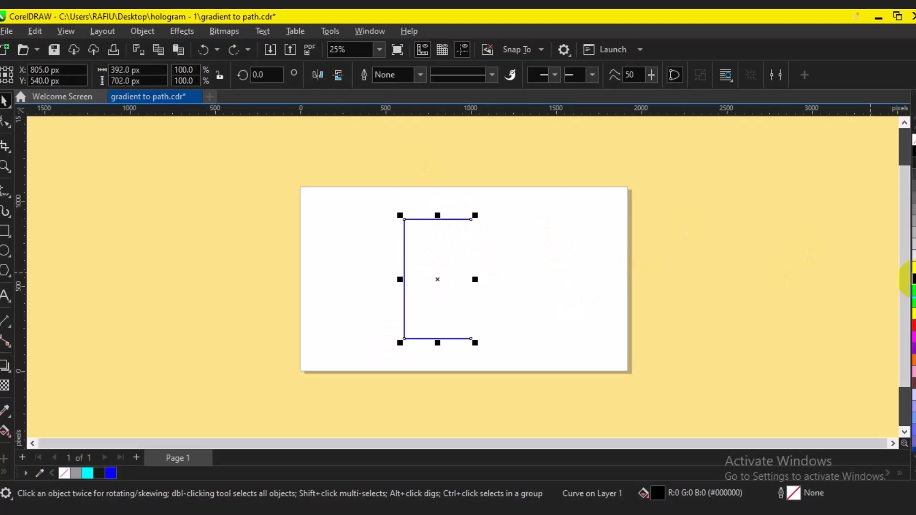
{"action": "left_click", "coordinate": [577, 310]}
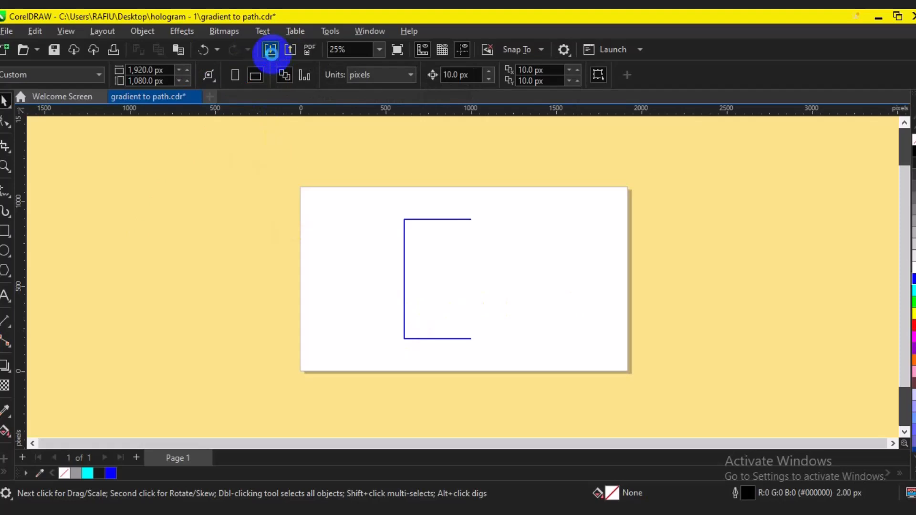
Import the photo IMG_20240306_114224_867 from the AI Images folder and place it on the page at about 858 × 1,144 px
{"action": "left_click", "coordinate": [270, 50]}
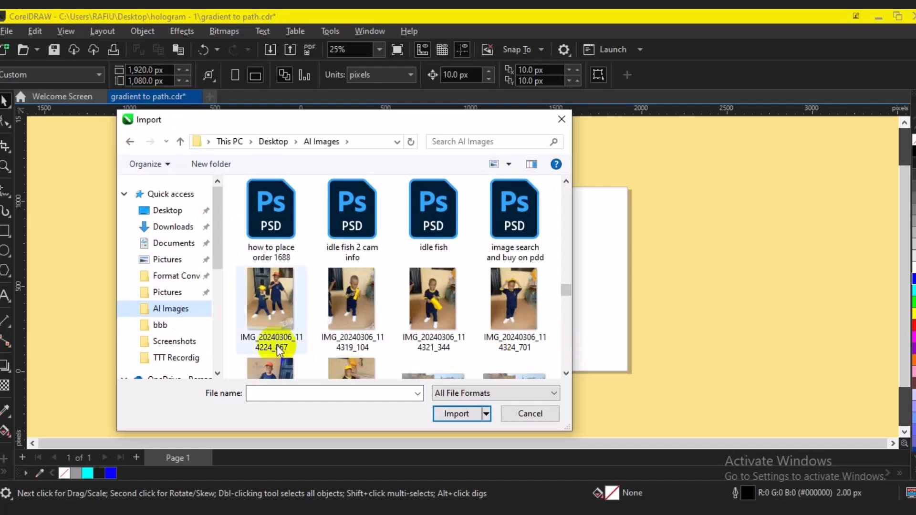
{"action": "left_click", "coordinate": [264, 302]}
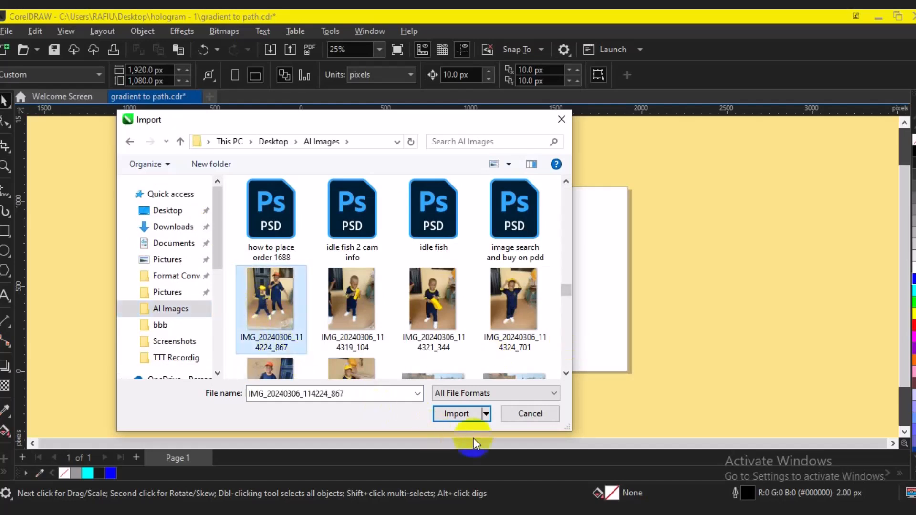
{"action": "left_click", "coordinate": [455, 414]}
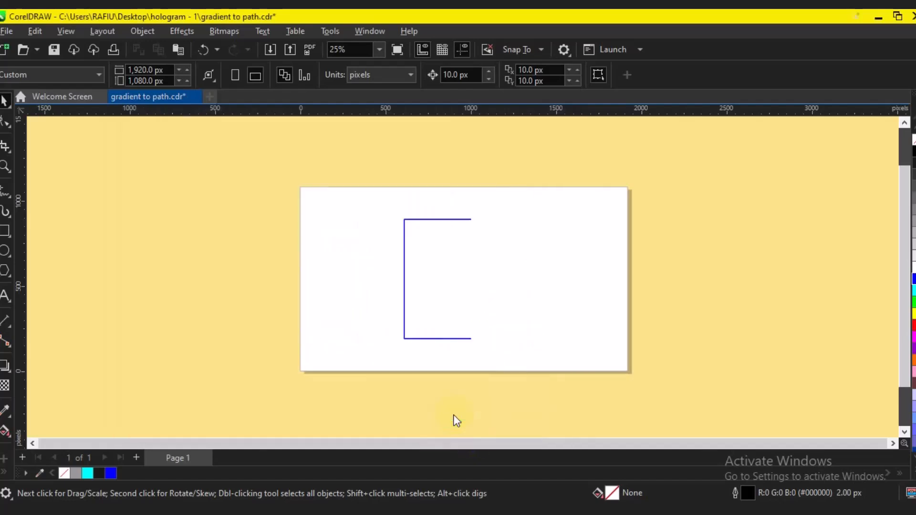
{"action": "left_click", "coordinate": [383, 188]}
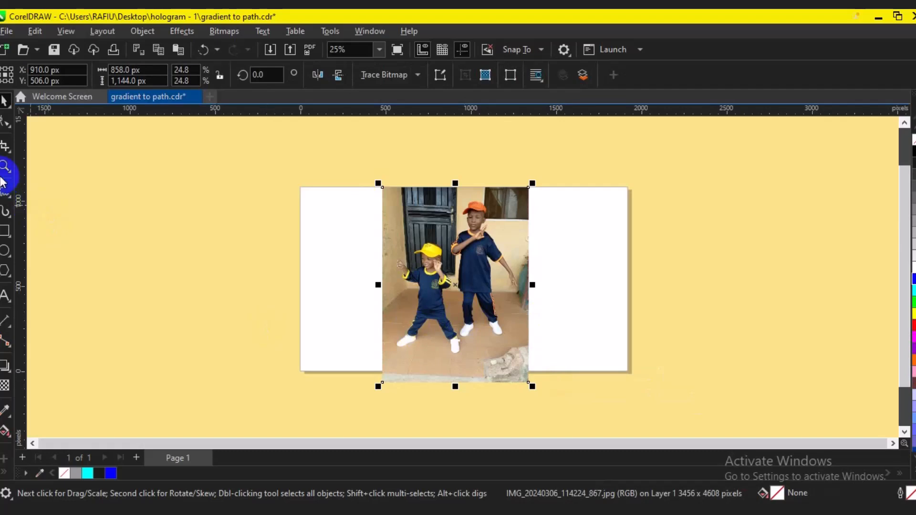
Crop the photo to its left part with the child in the yellow cap, using a crop area about 524 × 1,304 px
{"action": "left_click", "coordinate": [5, 149]}
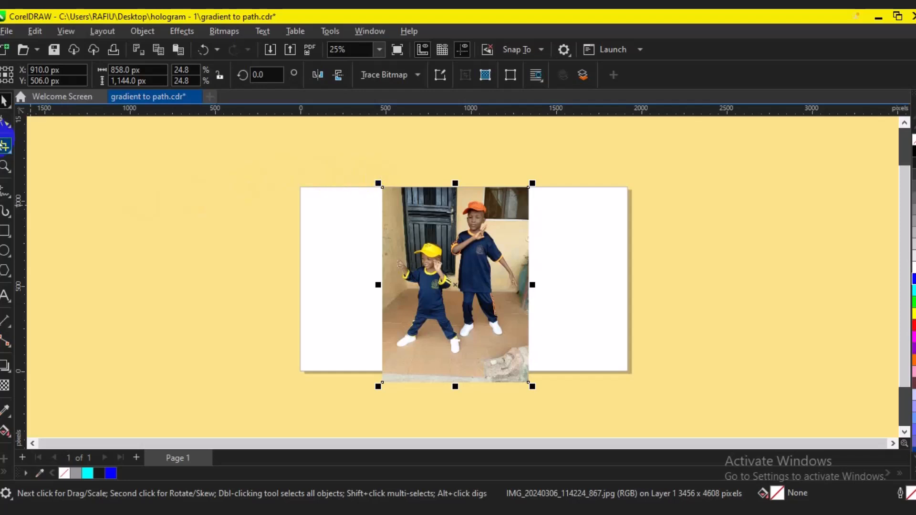
{"action": "left_click", "coordinate": [4, 146]}
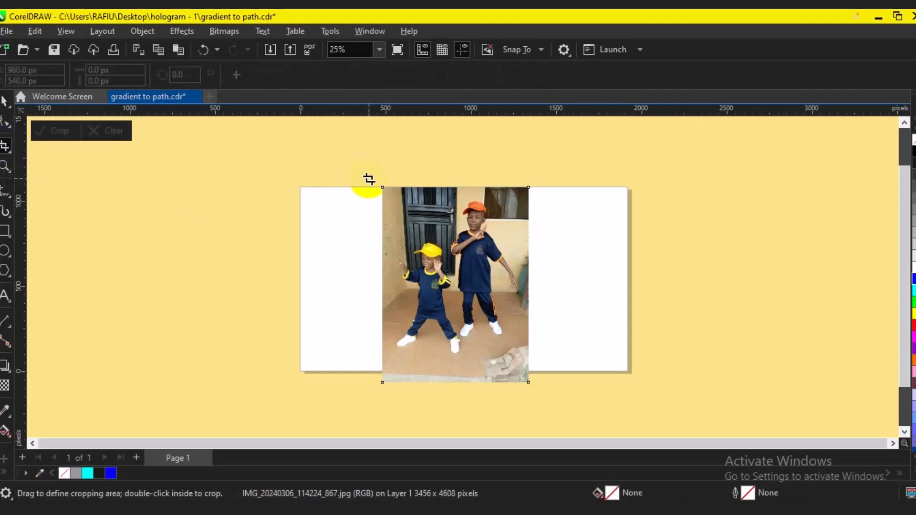
{"action": "left_click_drag", "start_coordinate": [371, 179], "coordinate": [460, 382]}
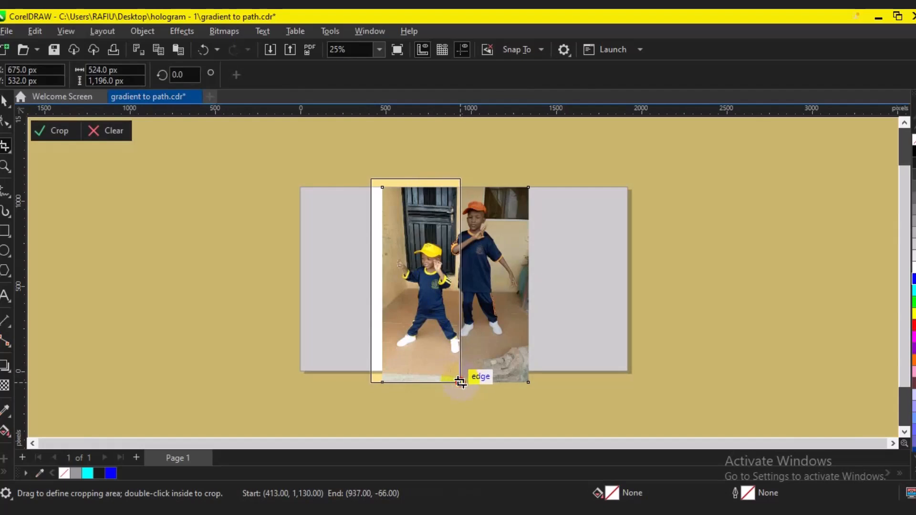
{"action": "left_click_drag", "start_coordinate": [460, 381], "coordinate": [460, 401]}
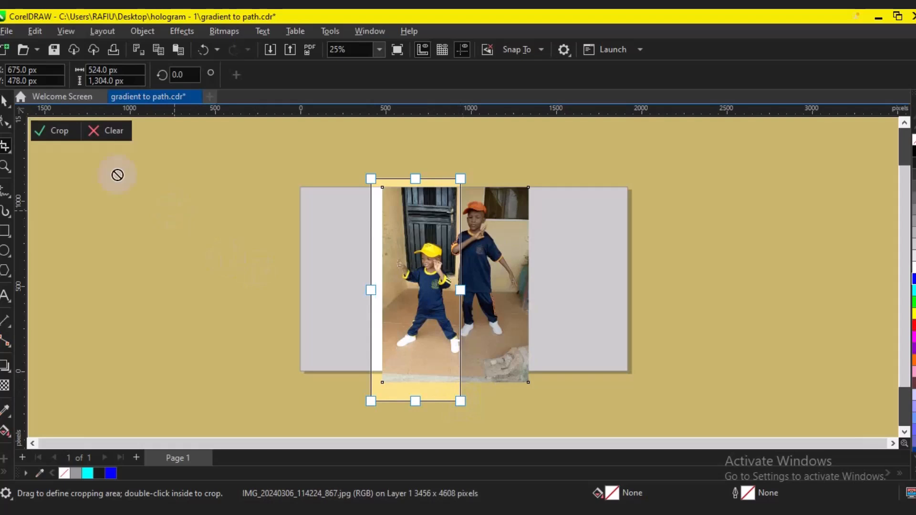
{"action": "left_click", "coordinate": [61, 132]}
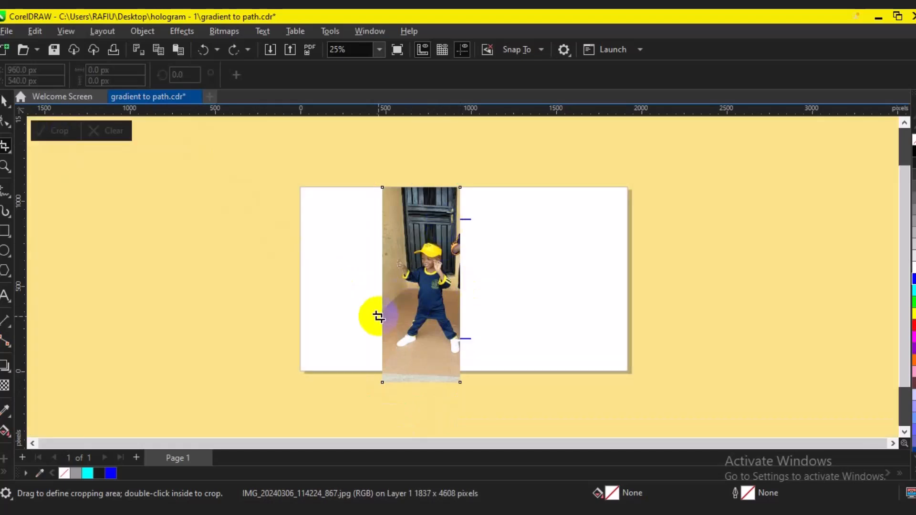
Move the cropped photo to the right half of the page and delete the blue open curve
{"action": "left_click", "coordinate": [3, 100]}
{"action": "left_click", "coordinate": [464, 199]}
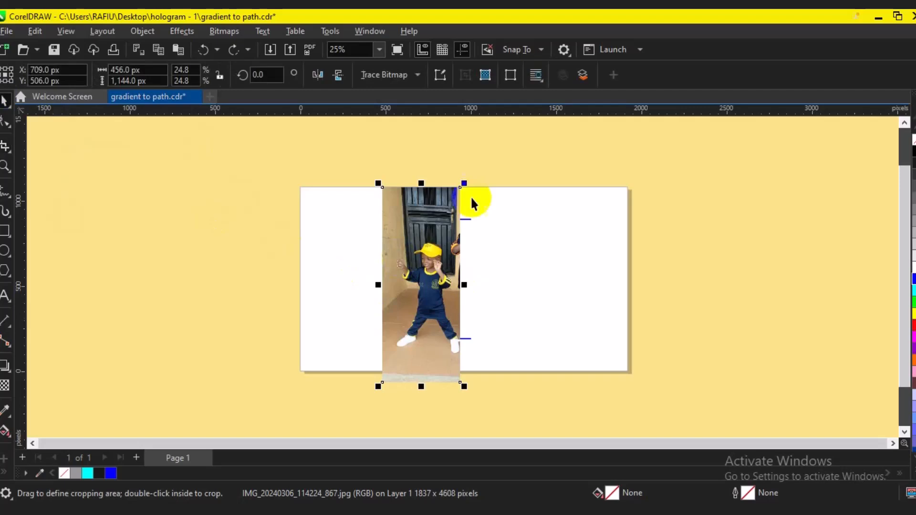
{"action": "left_click_drag", "start_coordinate": [438, 279], "coordinate": [562, 266]}
{"action": "left_click", "coordinate": [405, 299]}
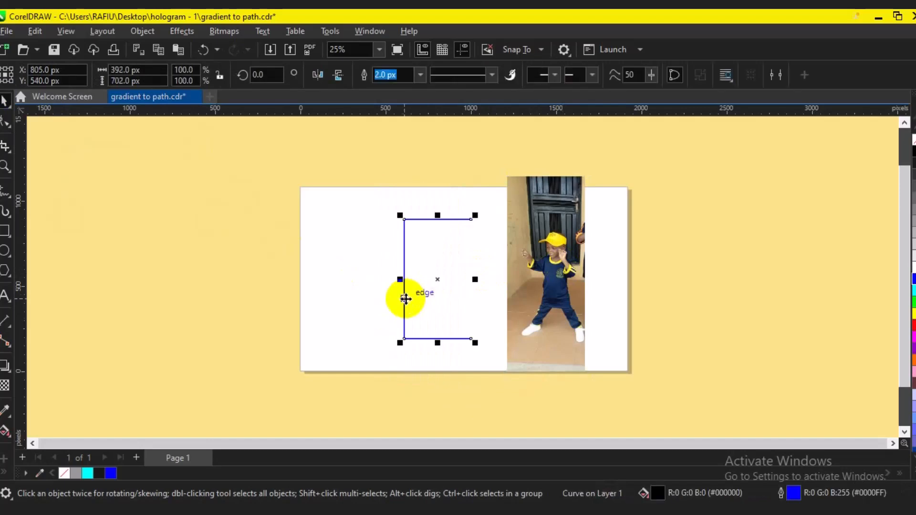
{"action": "key", "text": "Delete"}
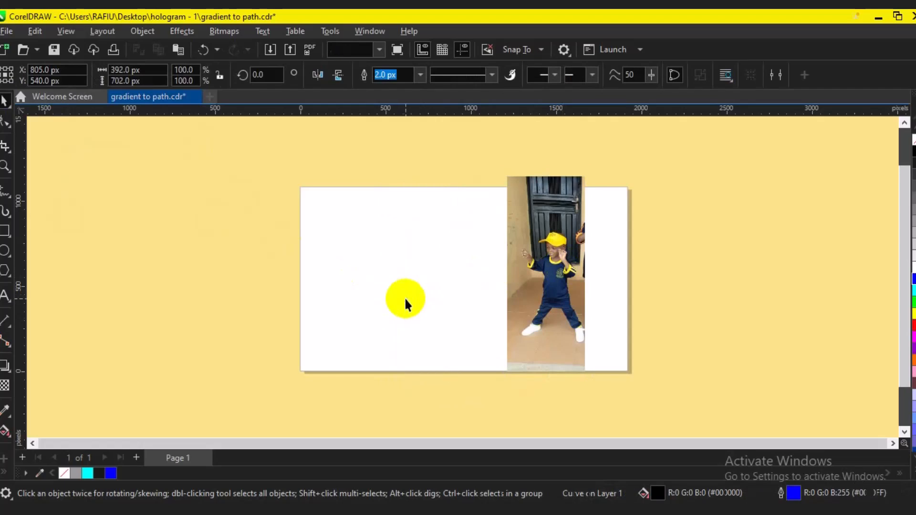